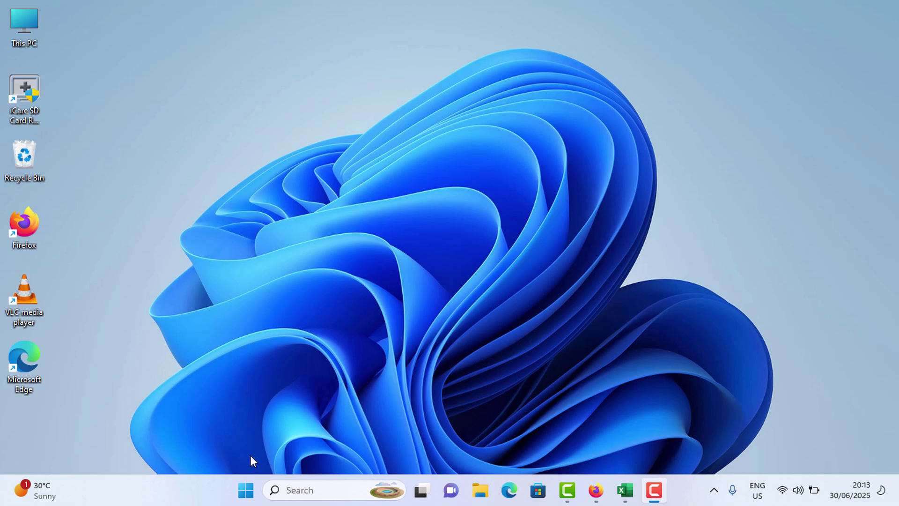
Step: Open the Windows 11 Start menu from the taskbar Start button
left_click(245, 490)
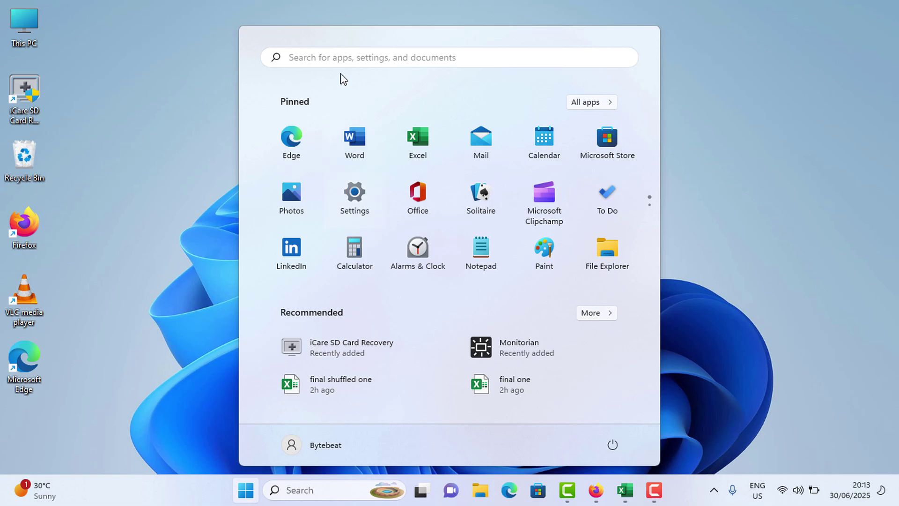
Step: Open Settings at Network & internet › Advanced network settings, scrolled down to Related settings
left_click(355, 206)
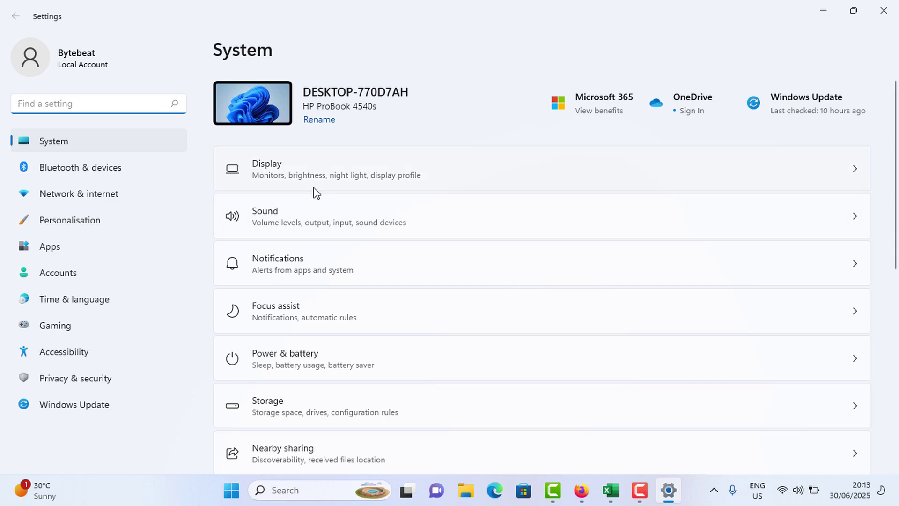
left_click(77, 196)
scroll(327, 247, "down", 2)
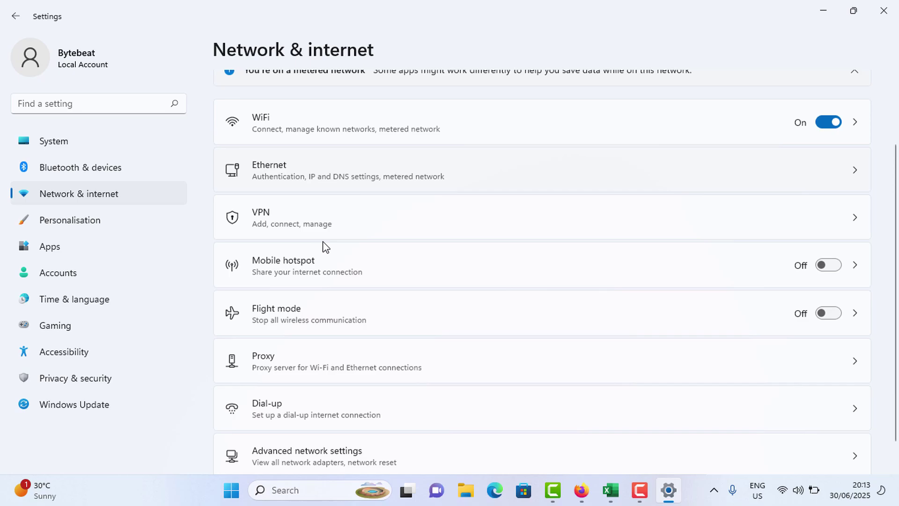
scroll(326, 247, "down", 1)
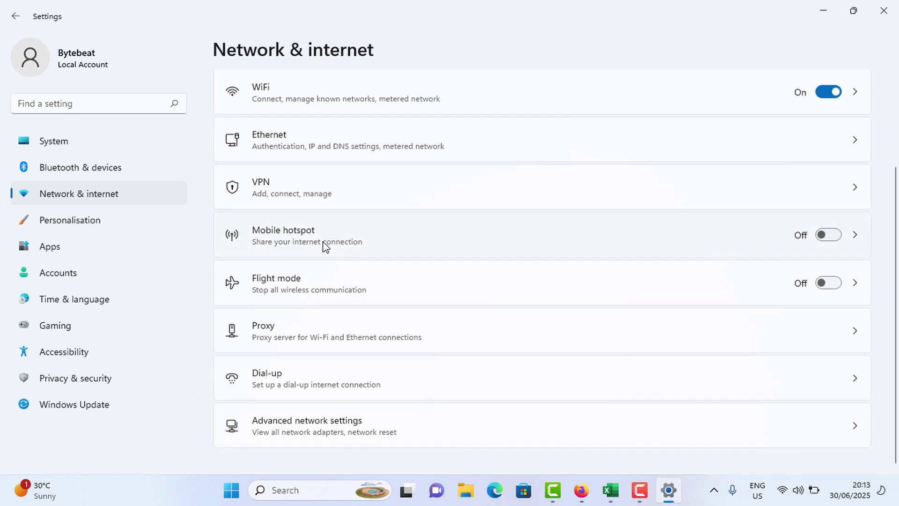
left_click(334, 425)
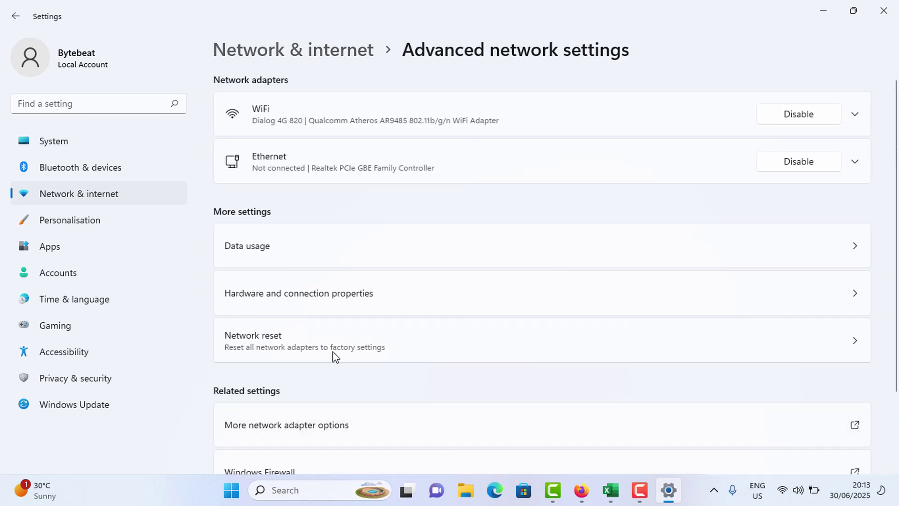
scroll(333, 354, "down", 2)
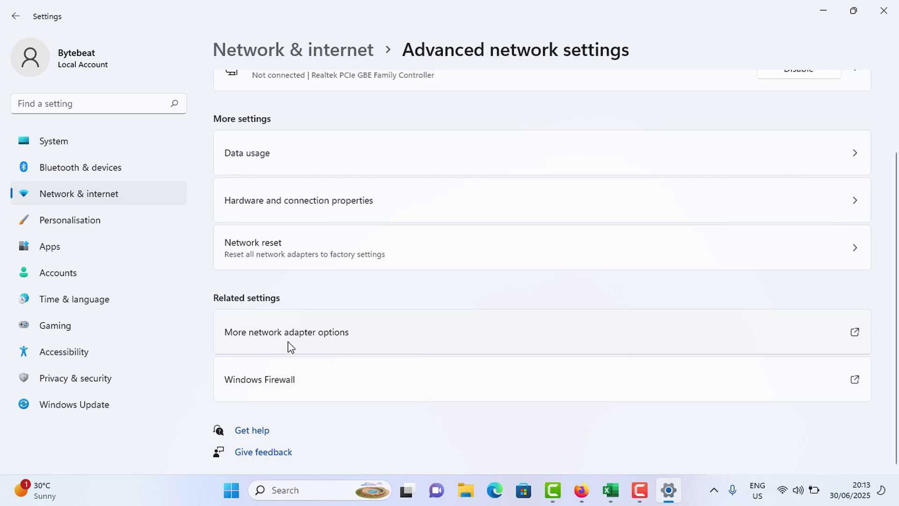
Step: Open the Realtek PCIe GBE Family Controller device properties from the Ethernet connection's Properties
left_click(337, 333)
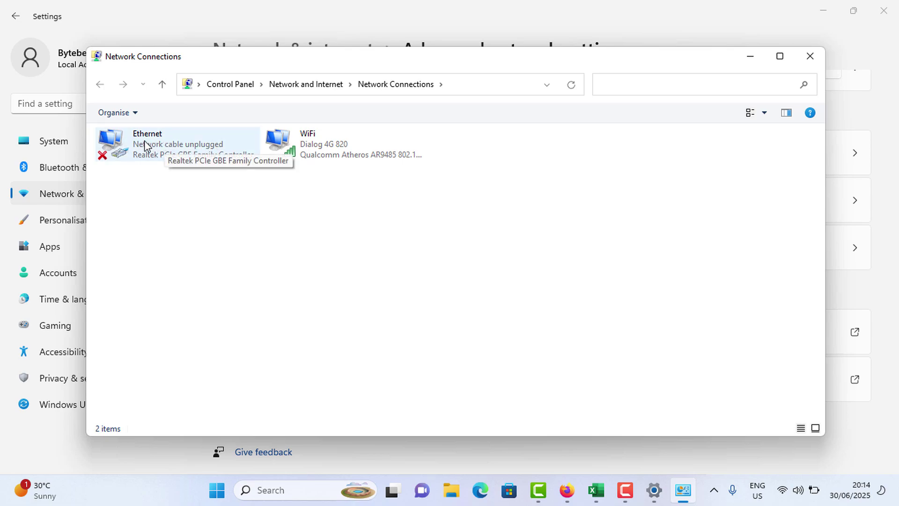
right_click(157, 141)
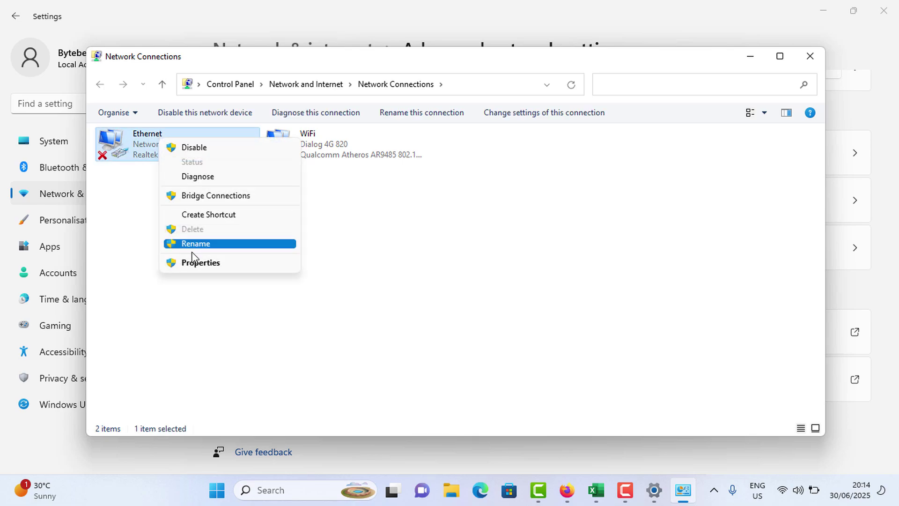
left_click(199, 262)
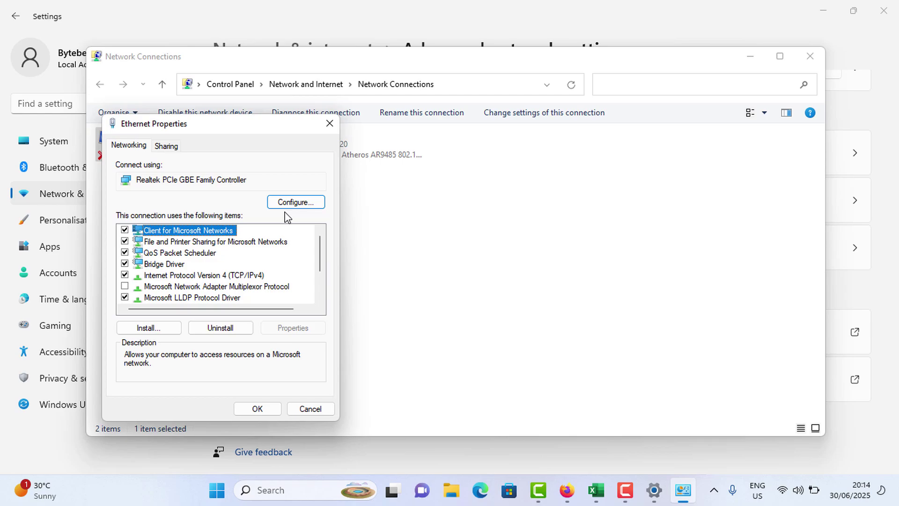
left_click(285, 207)
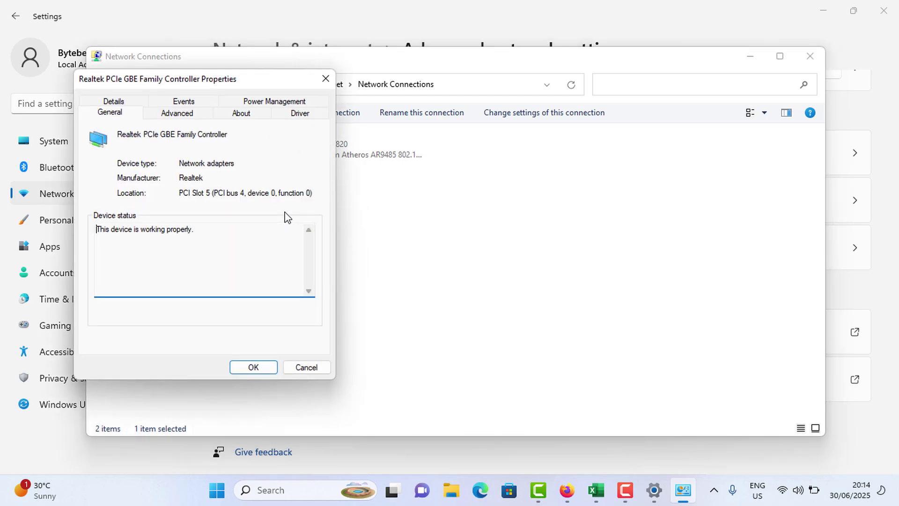
Step: Set the Realtek adapter's Speed & Duplex to 1.0 Gbps Full Duplex on the Advanced tab
key("ctrl+Tab")
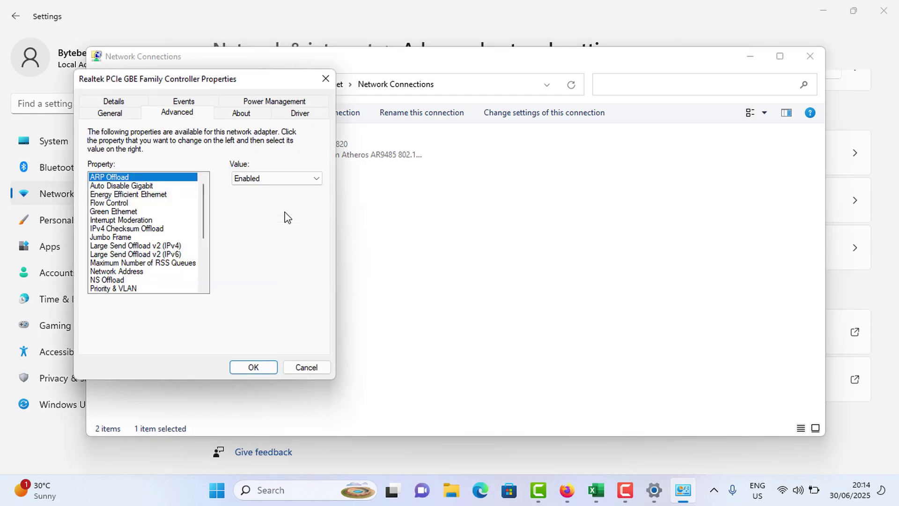
scroll(287, 216, "down", 2)
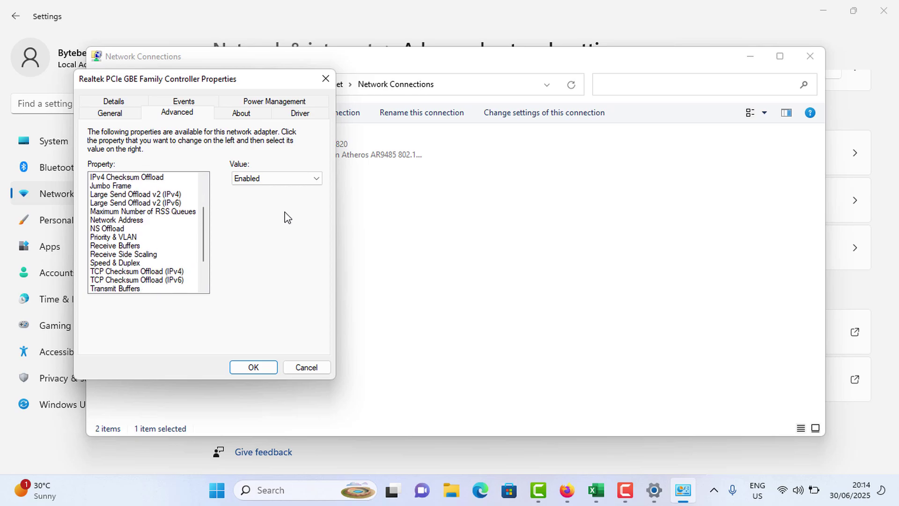
key("s")
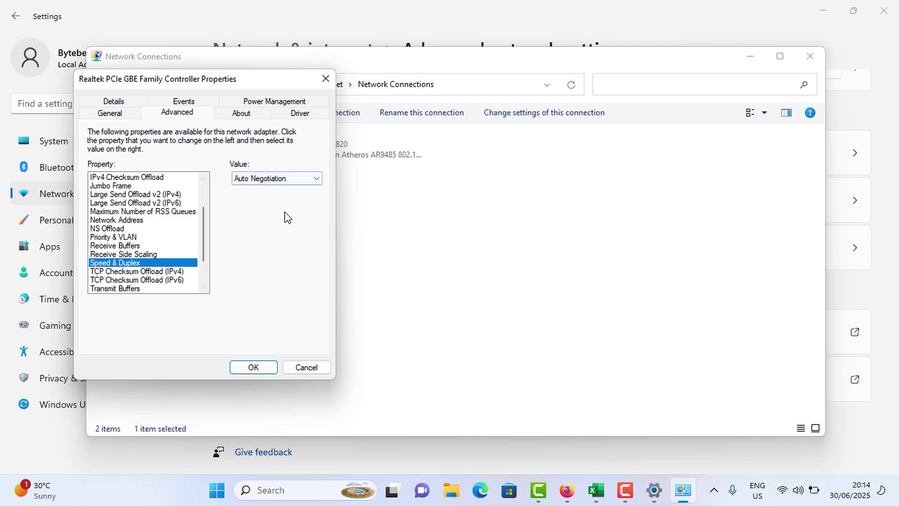
key("Tab")
key("alt+Down")
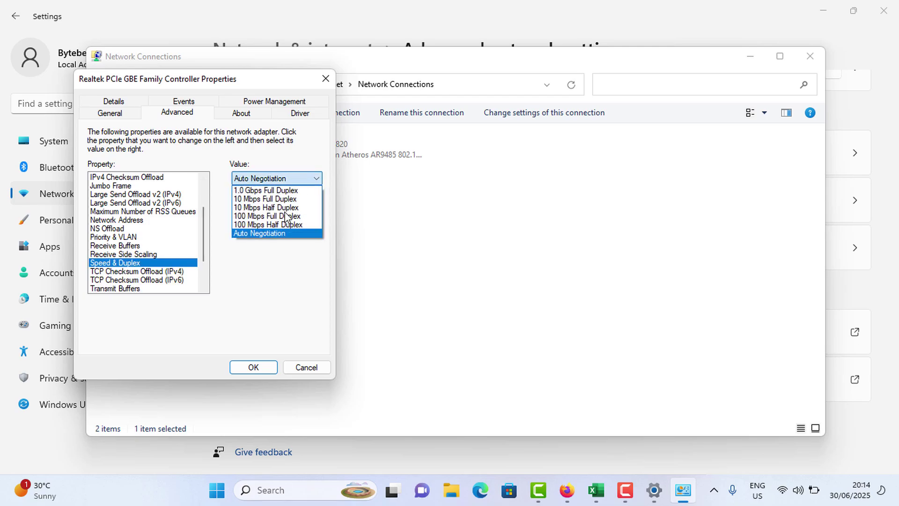
key("Home")
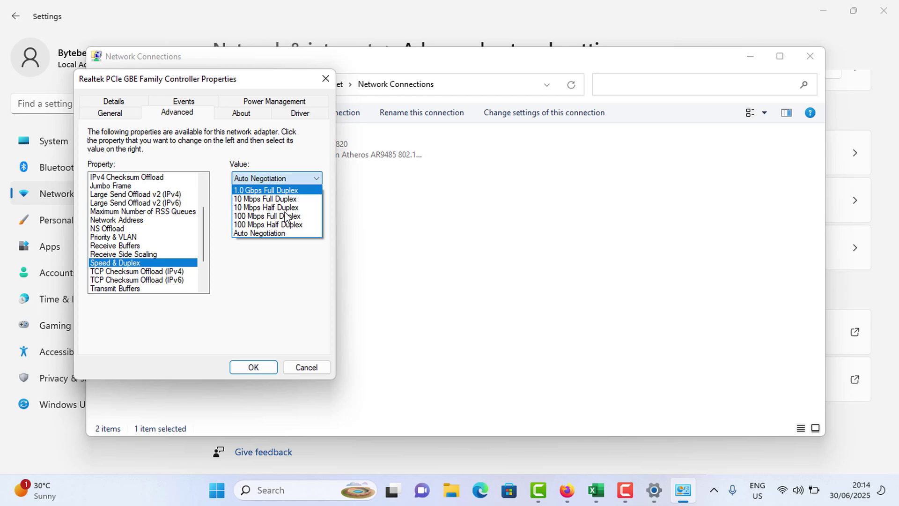
key("Return")
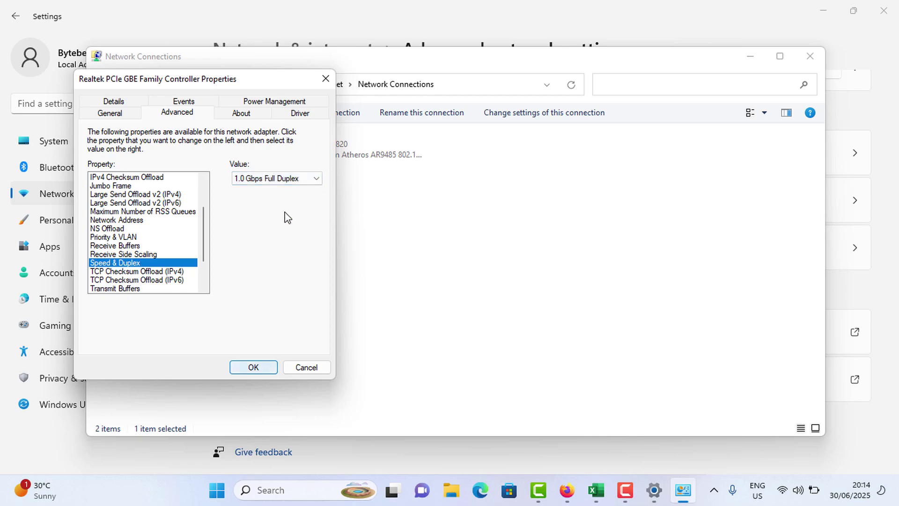
Step: Cancel the adapter dialog, close Network Connections and Settings, and open the Win+X menu
left_click(306, 367)
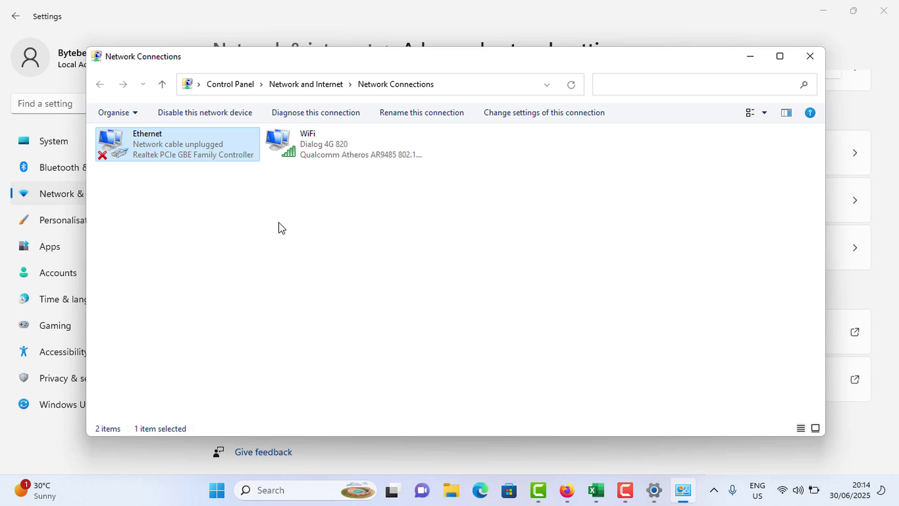
left_click(291, 232)
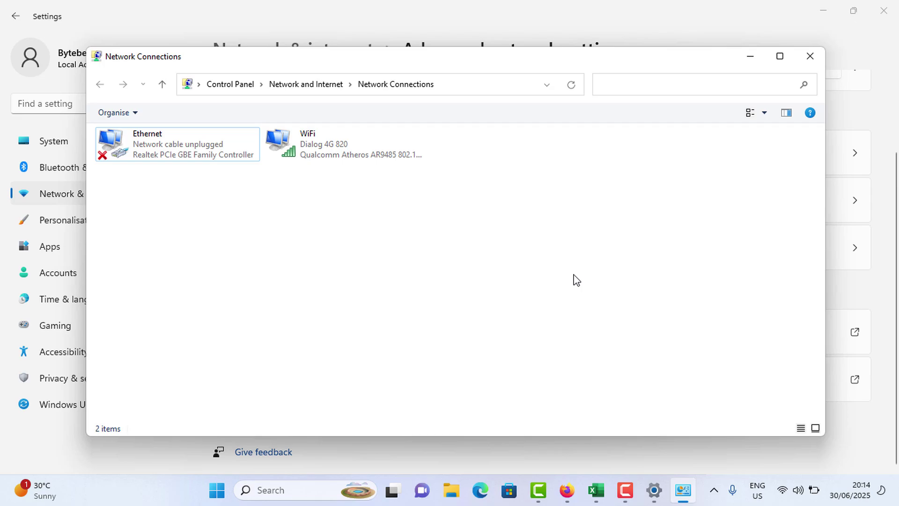
key("space")
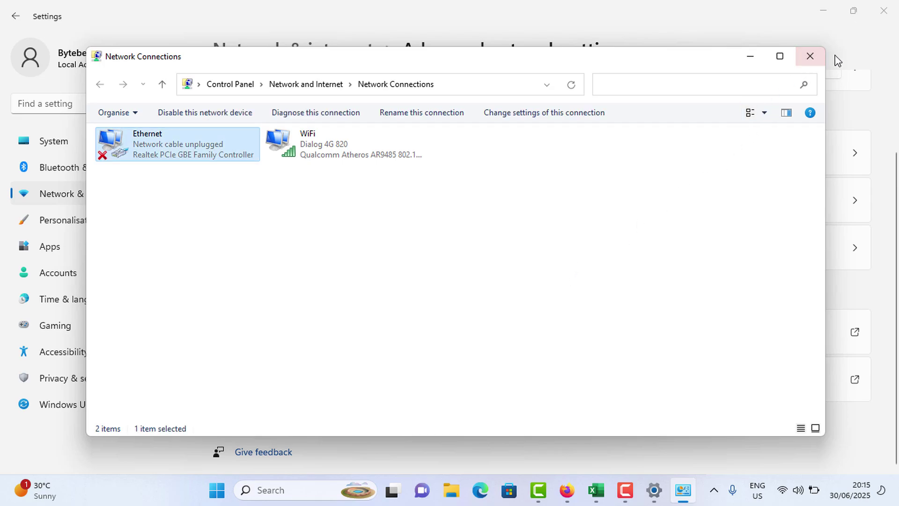
left_click(810, 56)
left_click(884, 10)
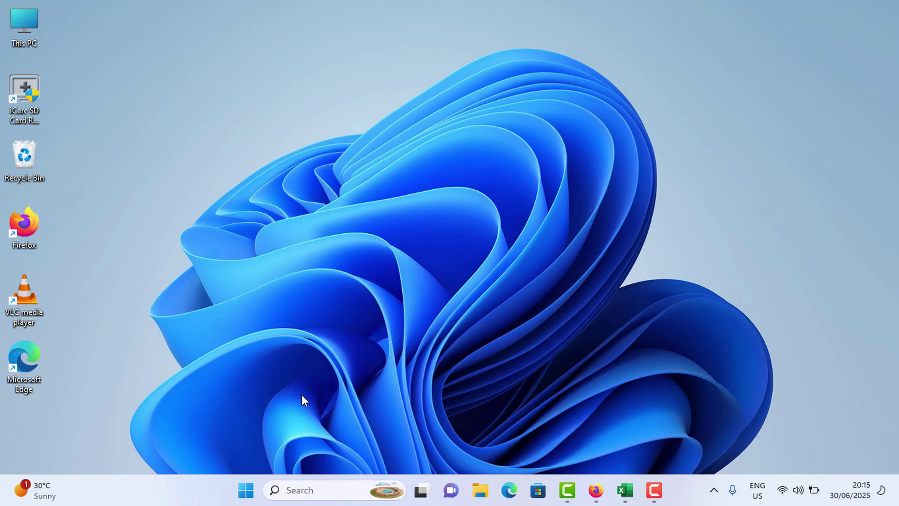
right_click(248, 495)
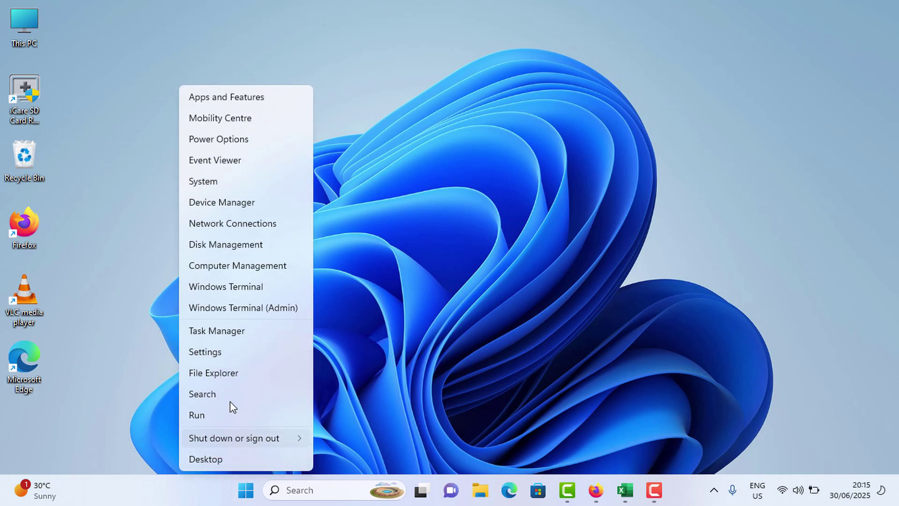
Step: Open Device Manager and expand the Network adapters category
left_click(244, 201)
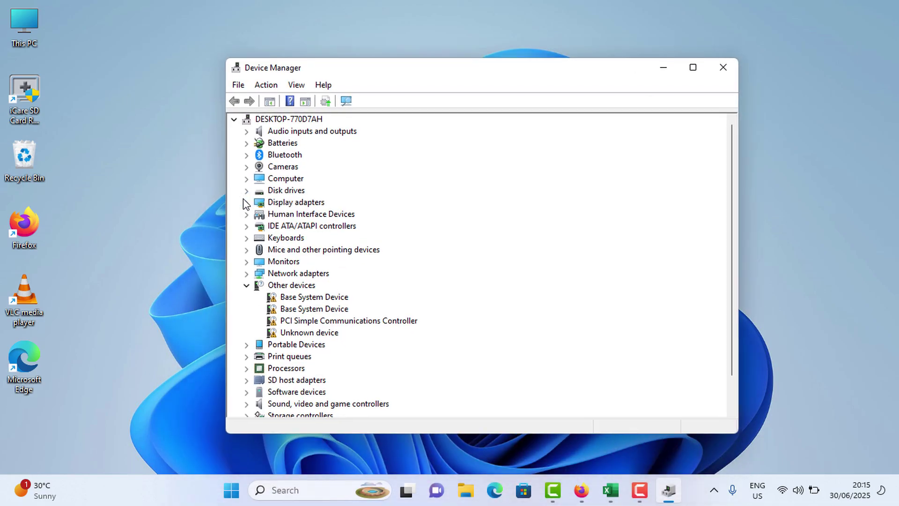
key("n")
key("Right")
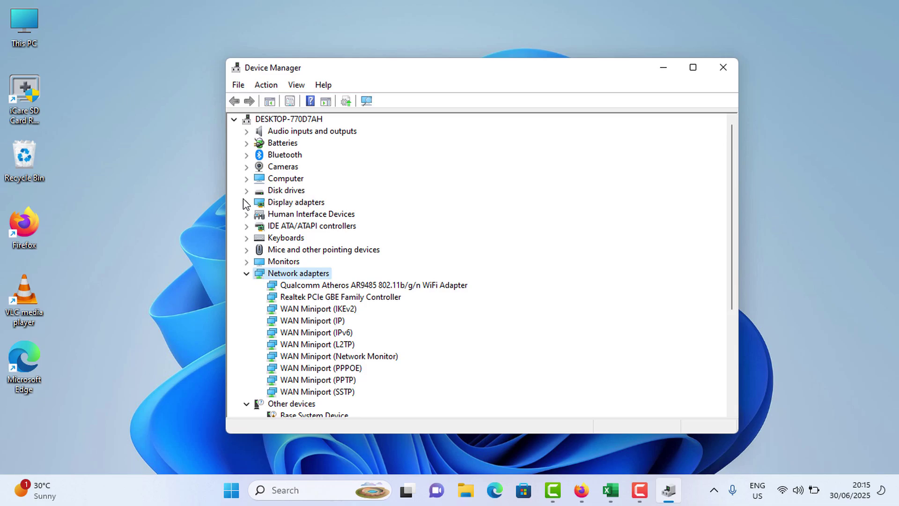
Step: Open the WAN Miniport (IPv6) properties and close them again
key("Down")
key("Down")
key("Down")
key("Down")
key("Down")
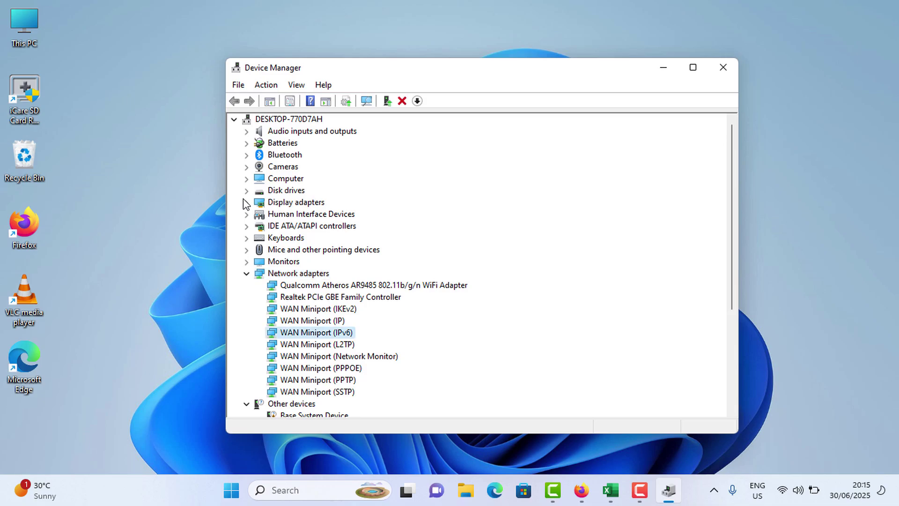
key("shift+F10")
key("Up")
key("Return")
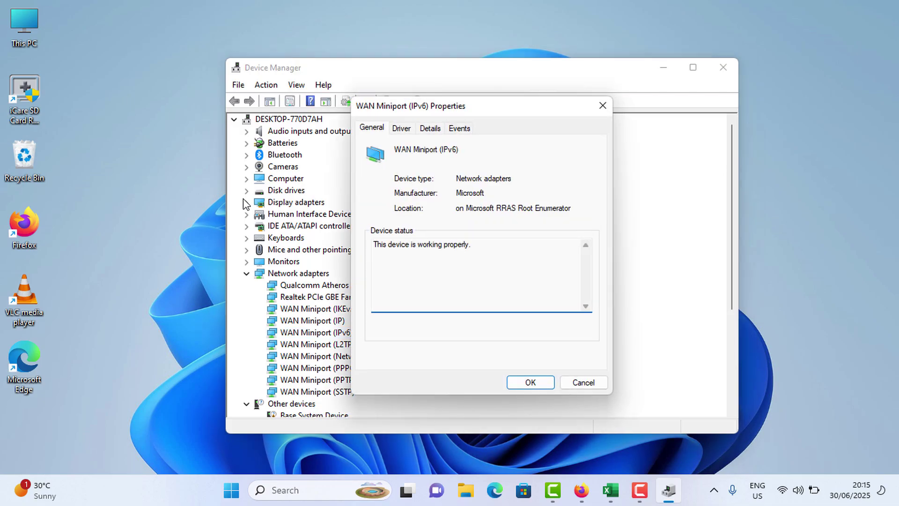
key("Escape")
key("Up")
key("Up")
key("Up")
key("shift+F10")
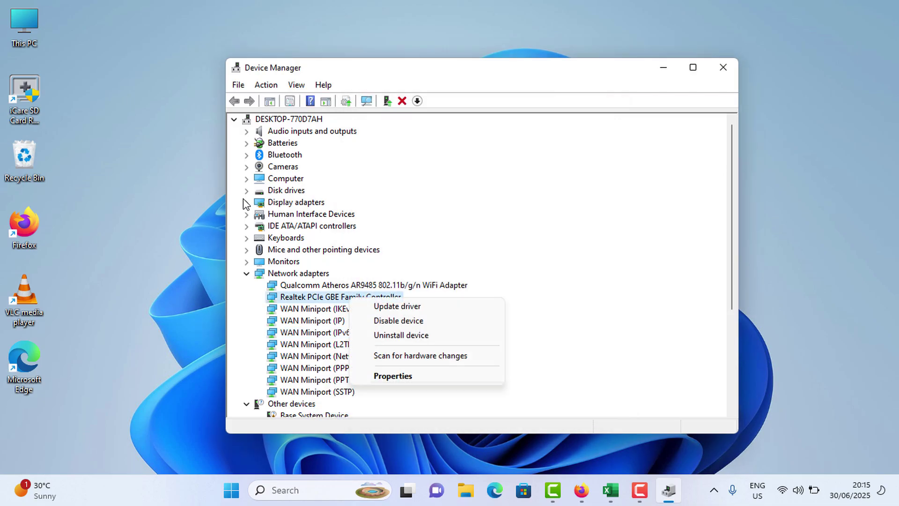
key("Up")
key("Up")
key("Down")
key("Return")
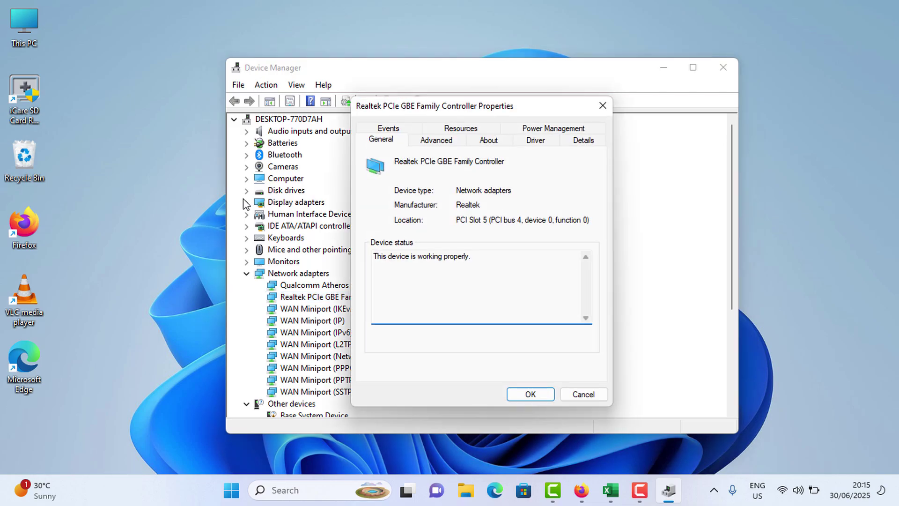
key("ctrl+Tab")
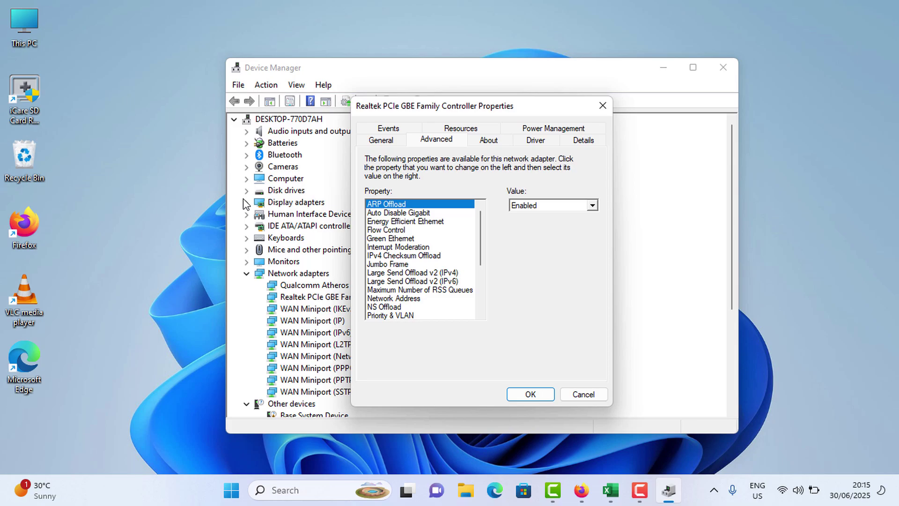
key("Escape")
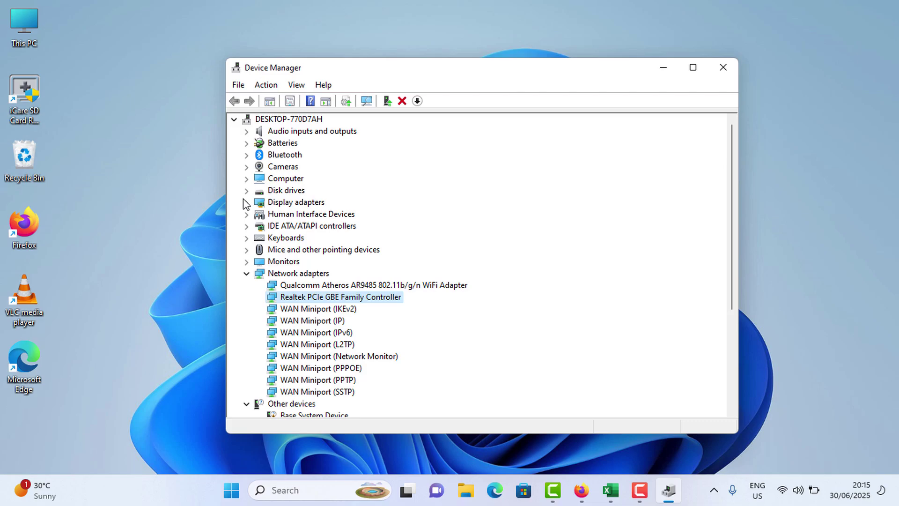
Step: Set the Realtek adapter's Large Send Offload v2 (IPv4) to Disabled and confirm with OK
key("shift+F10")
key("Up")
key("Return")
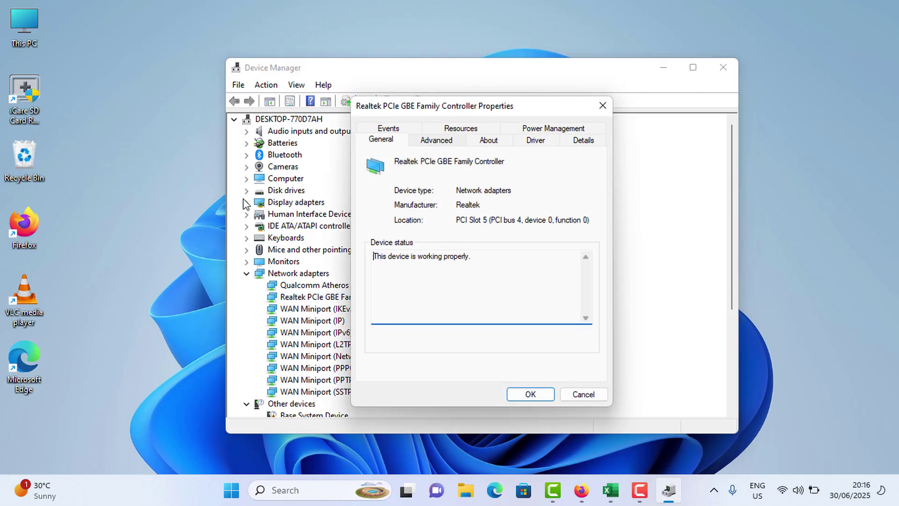
key("ctrl+Tab")
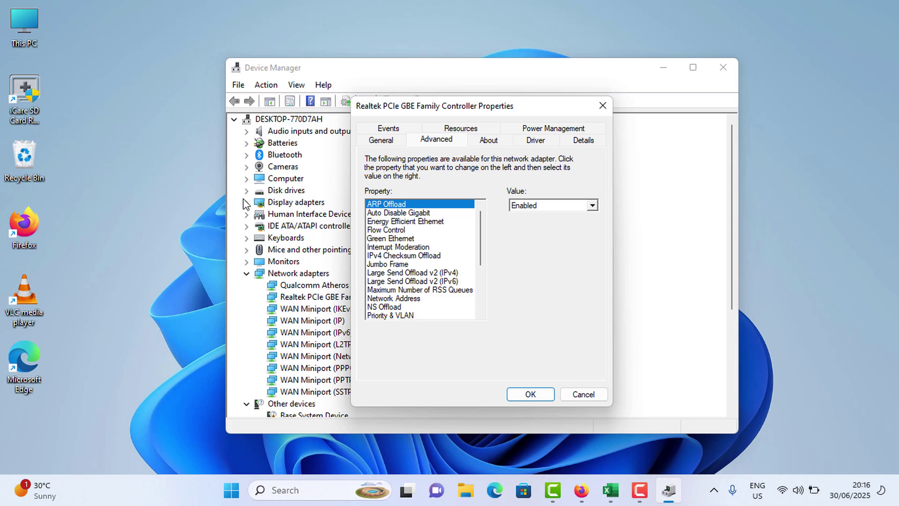
key("l")
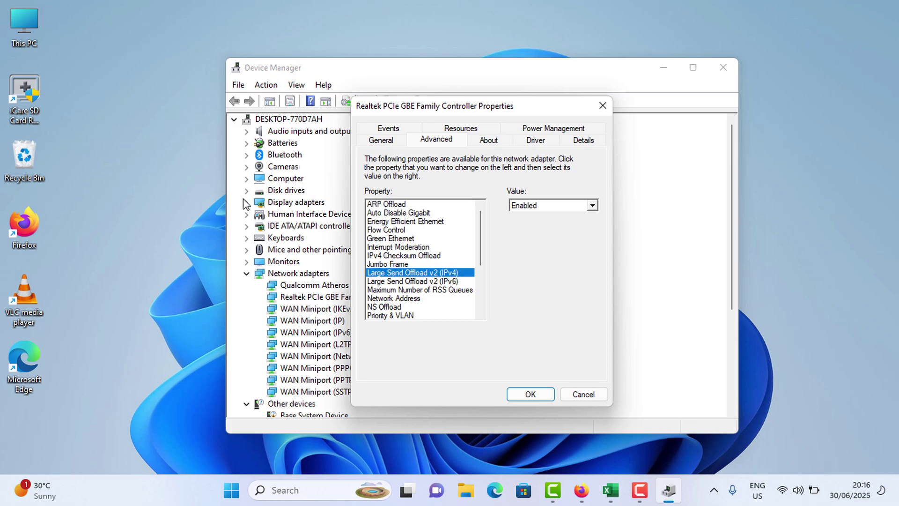
key("Tab")
key("alt+Down")
key("Up")
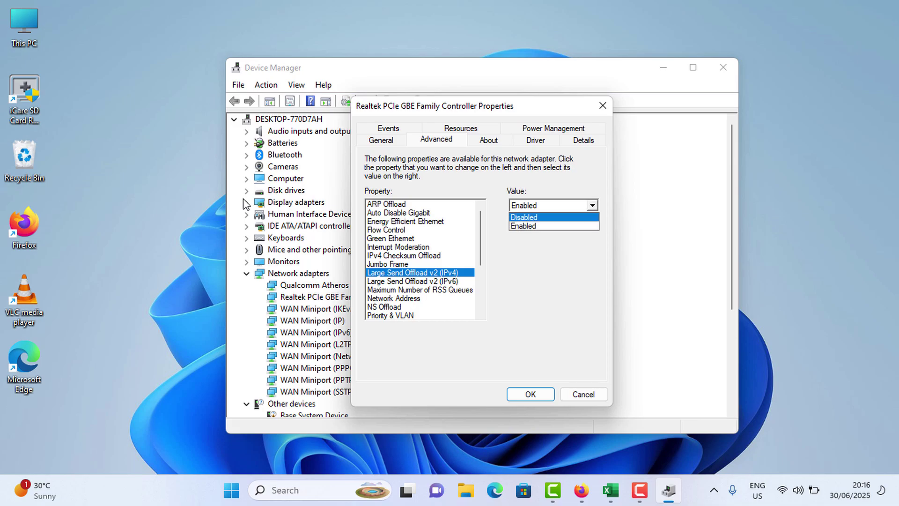
key("Return")
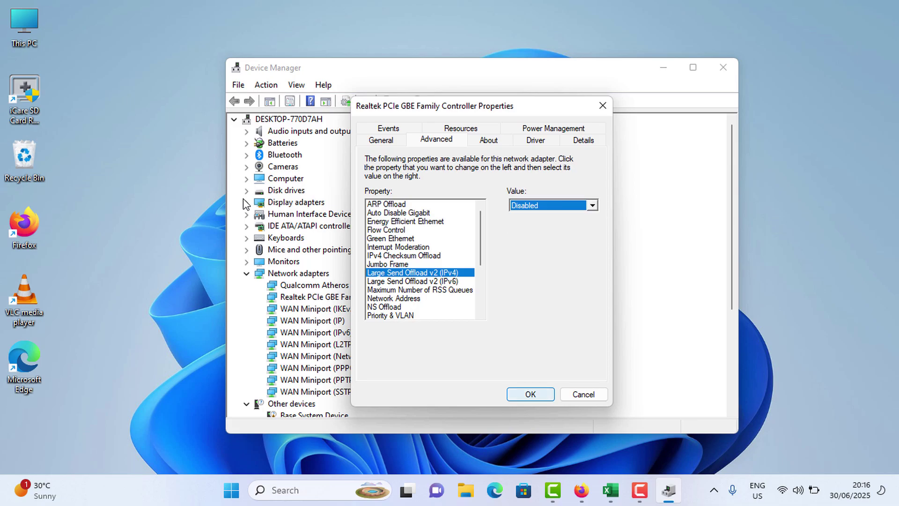
key("Return")
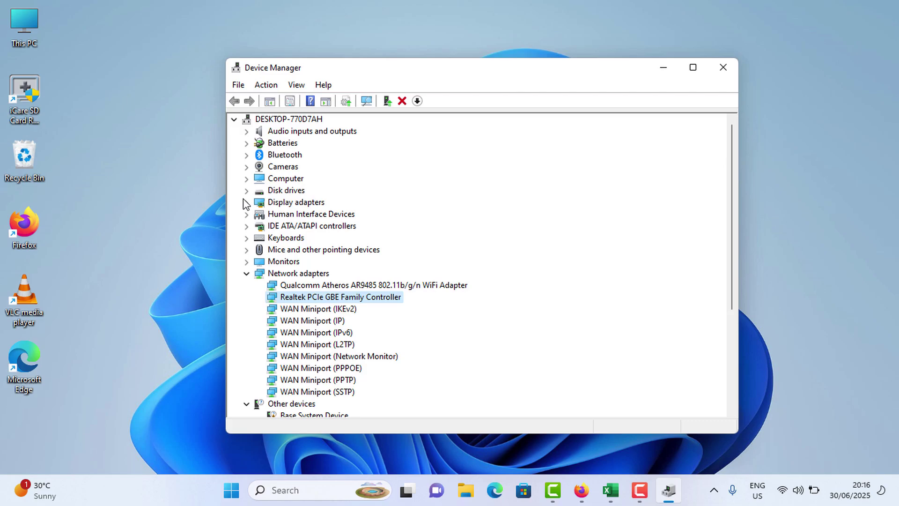
Step: Untick 'Allow the computer to turn off this device to save power' for the Realtek adapter
key("shift+F10")
key("Down")
key("Down")
key("Down")
key("Down")
key("Down")
key("Return")
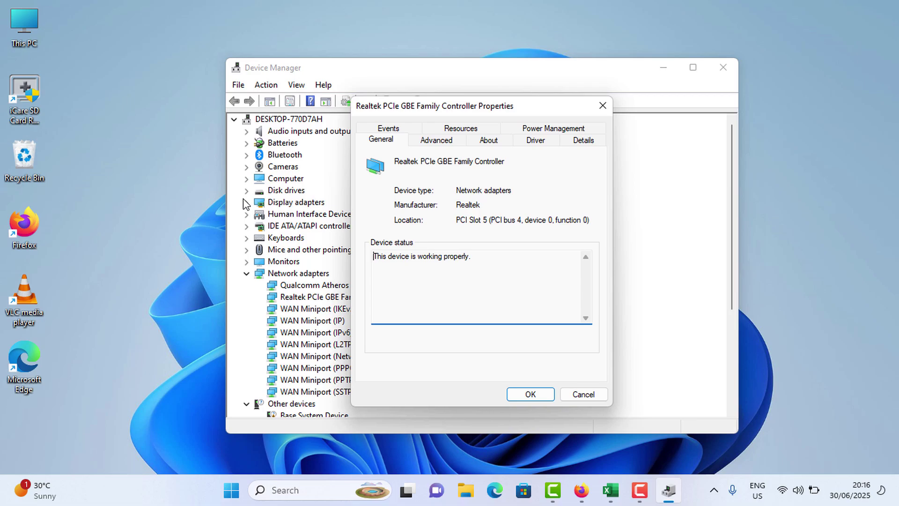
key("ctrl+shift+Tab")
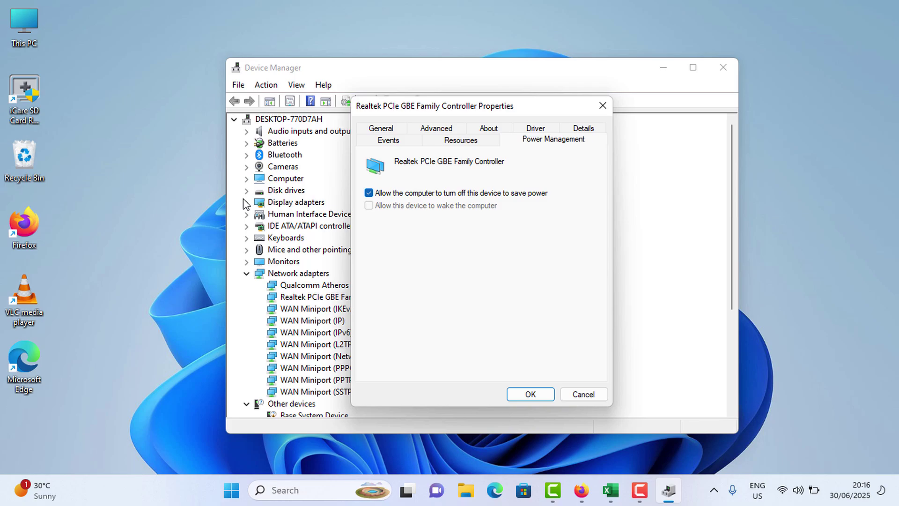
key("space")
key("Tab")
key("Tab")
key("Return")
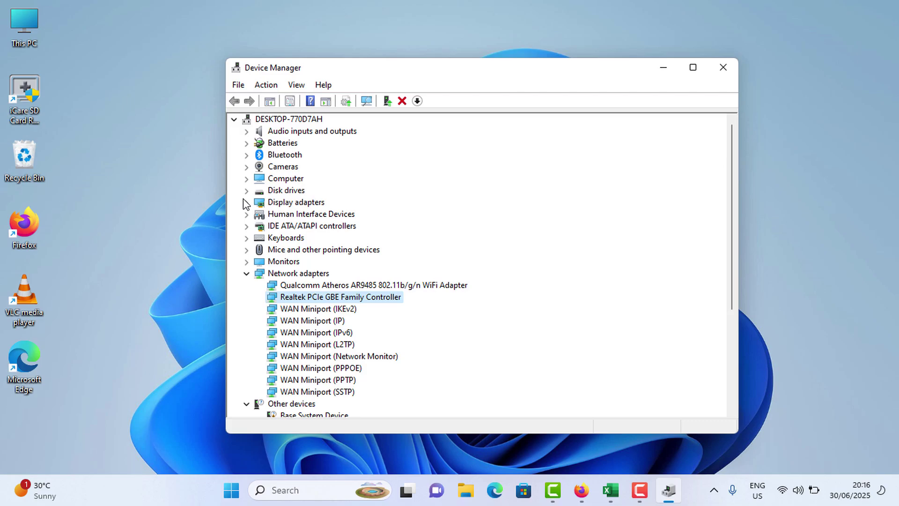
Step: Run Update driver with automatic search on the Realtek adapter
key("shift+F10")
key("Down")
key("Up")
key("Up")
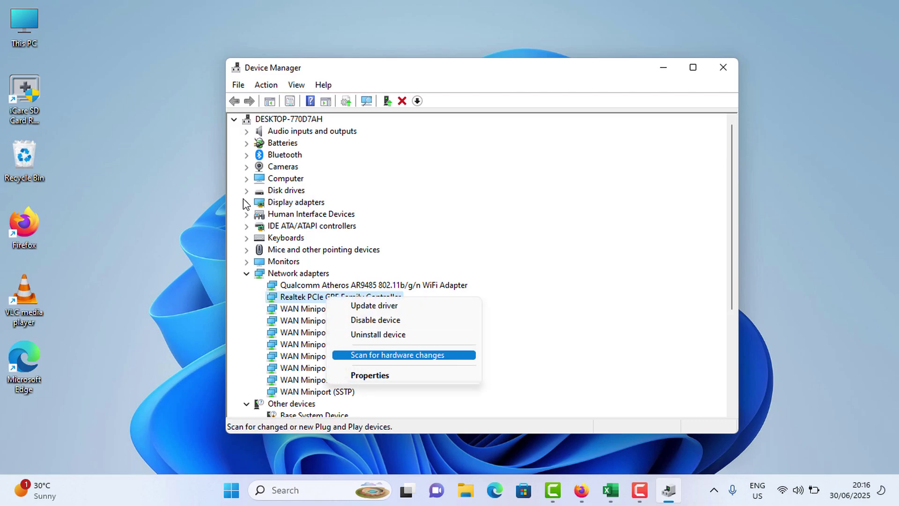
key("Up")
key("Up")
key("Up")
key("Return")
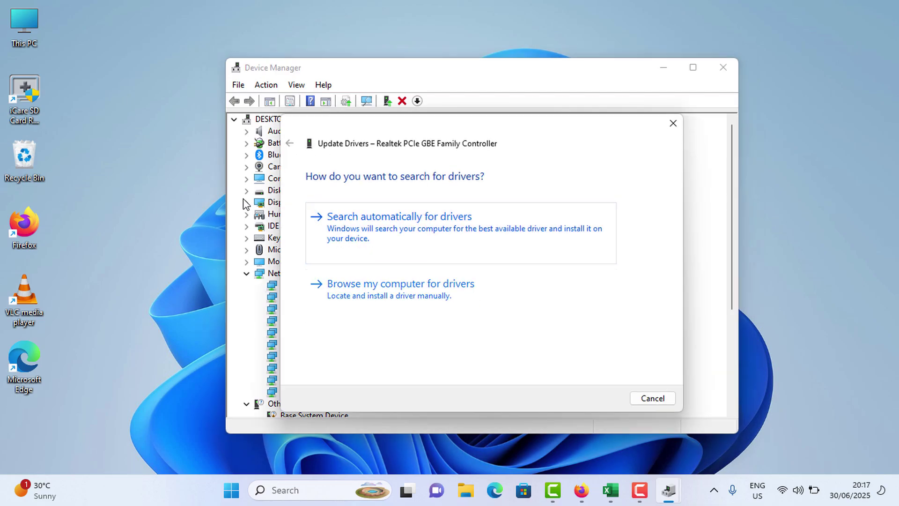
key("Return")
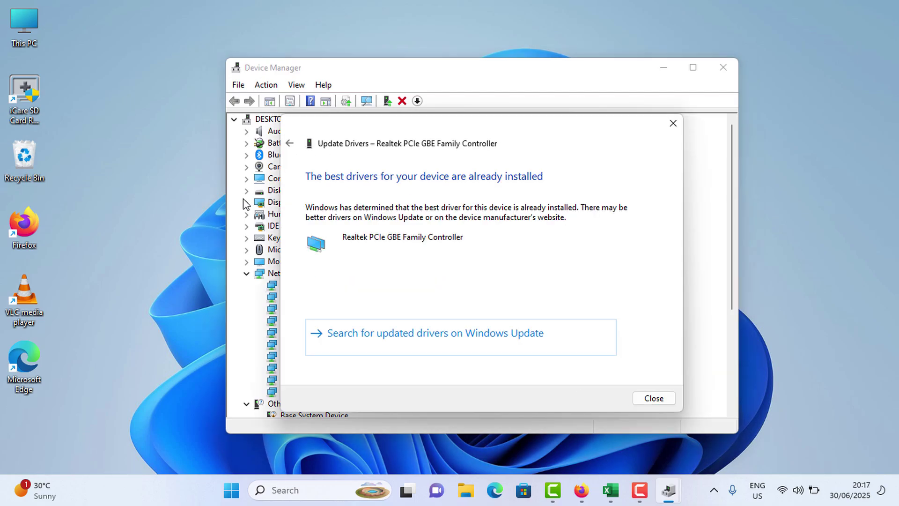
Step: Step back in the driver wizard, then close it and Device Manager
key("Tab")
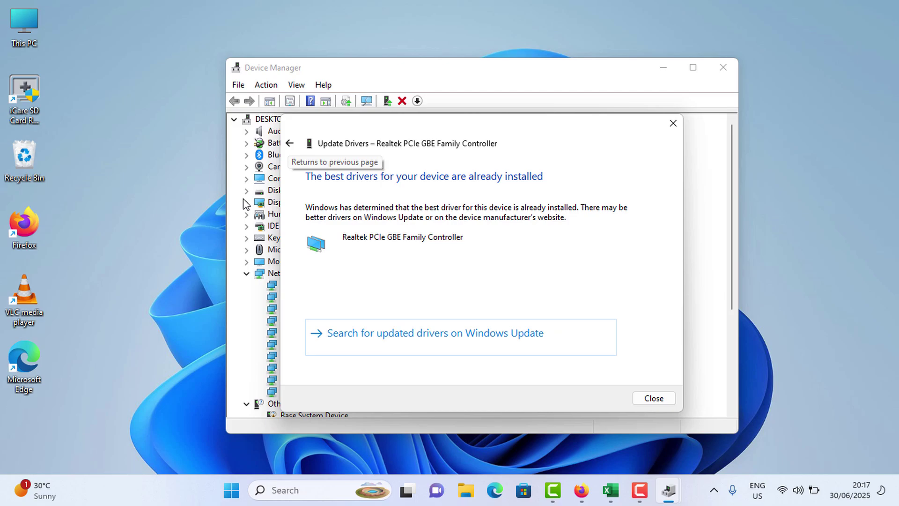
key("Return")
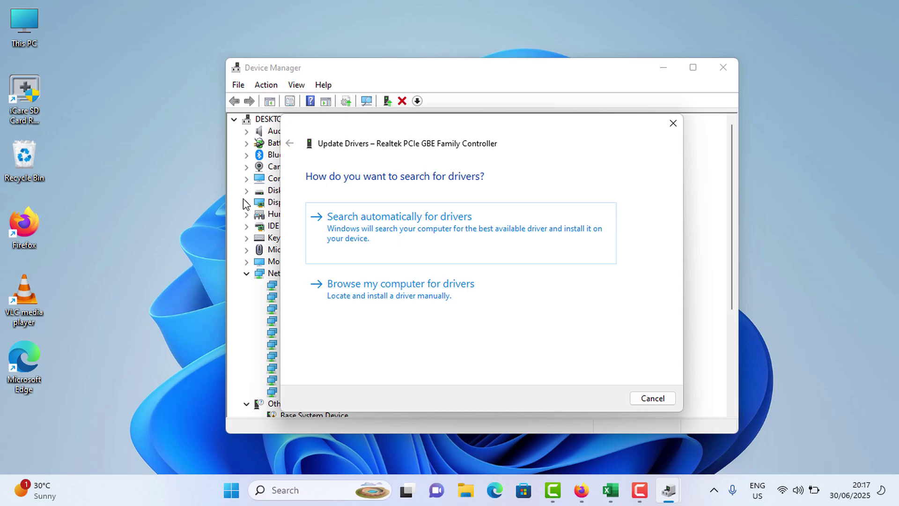
left_click(674, 122)
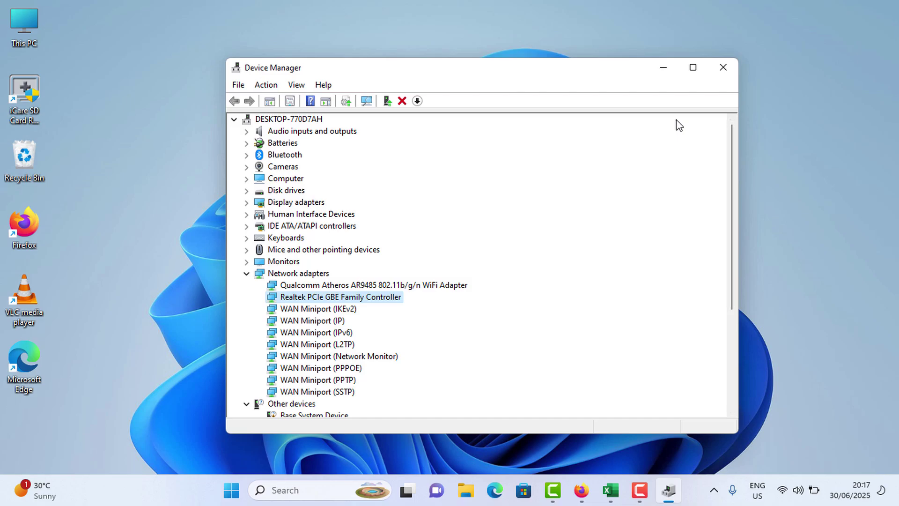
left_click(722, 67)
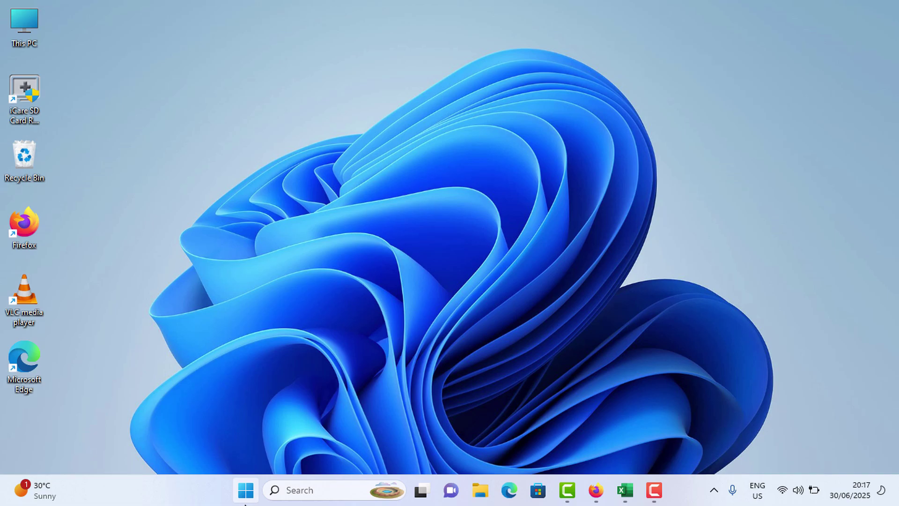
Step: Open Settings from Start and go to Network & internet › Ethernet for the Realtek adapter
left_click(245, 490)
left_click(498, 254)
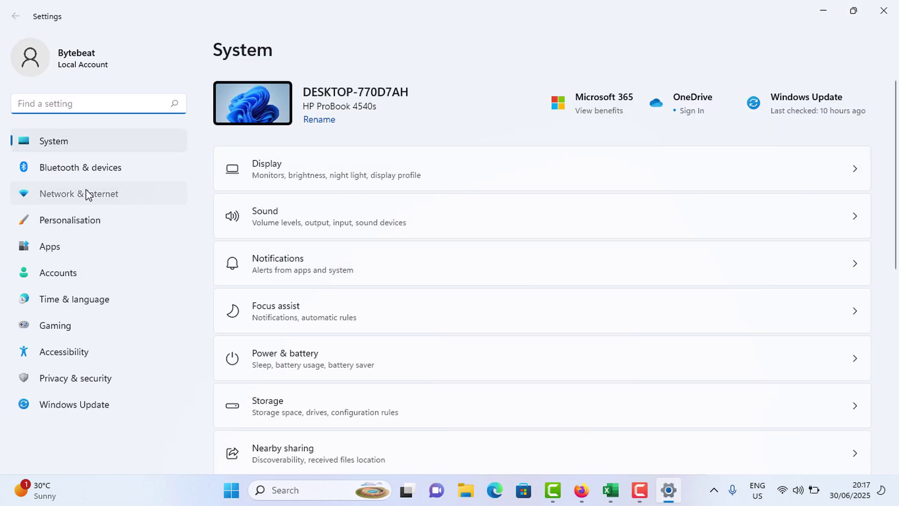
left_click(88, 193)
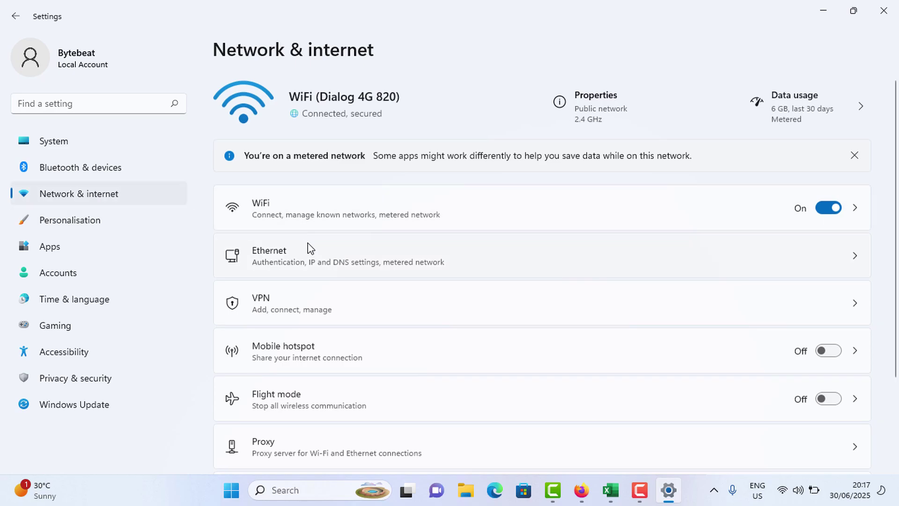
left_click(312, 257)
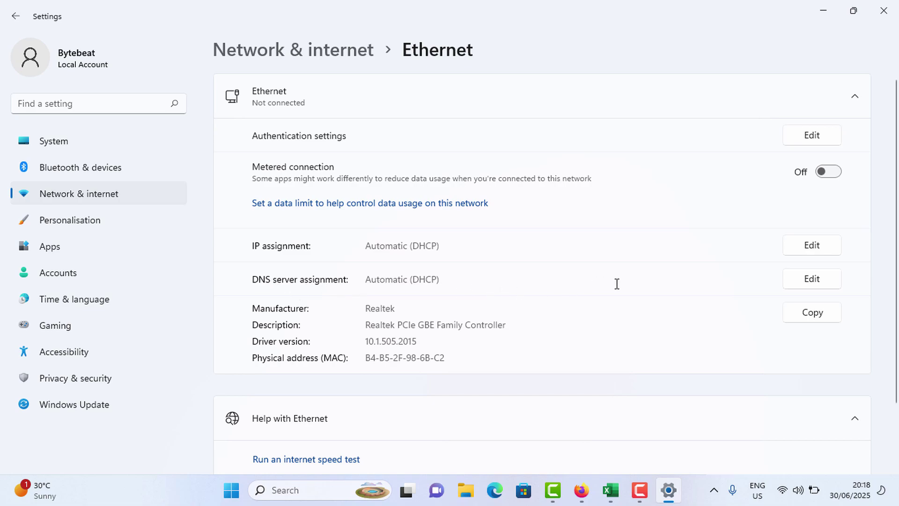
Step: Switch the Ethernet DNS server assignment to Manual and turn IPv6 on
left_click(810, 287)
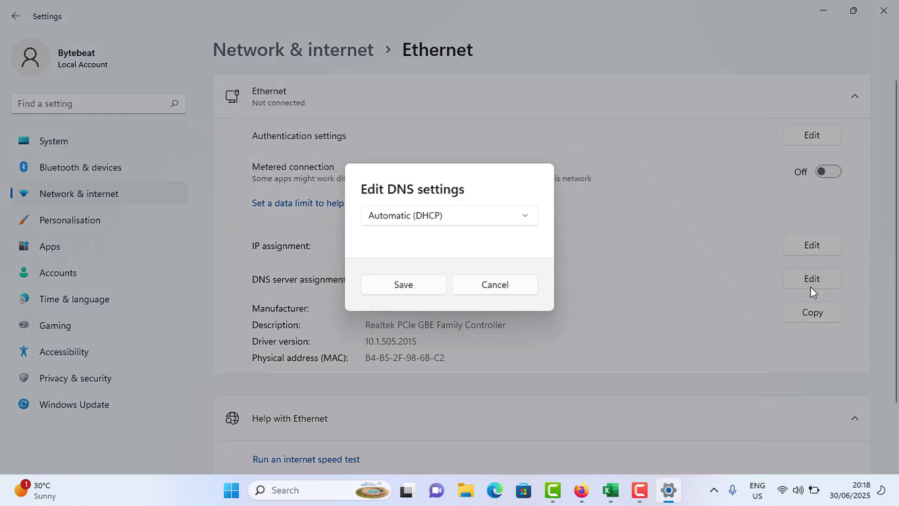
left_click(454, 214)
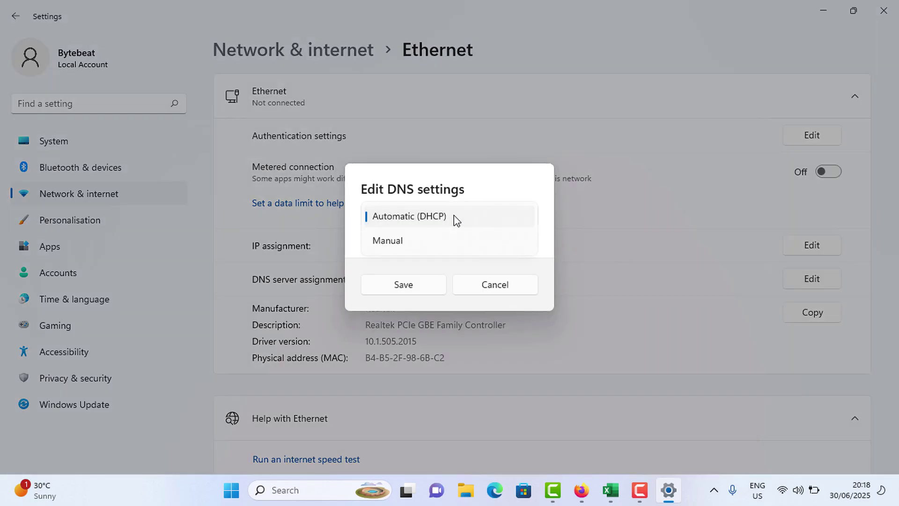
left_click(396, 242)
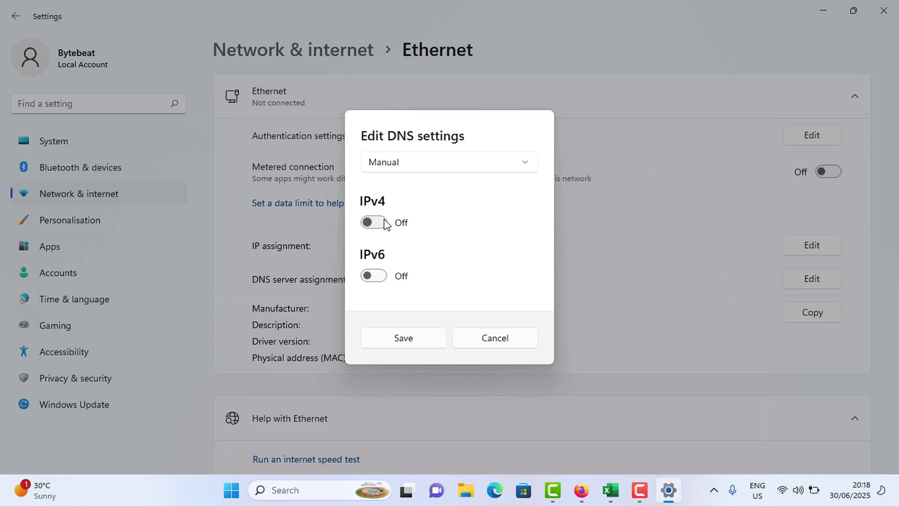
left_click(374, 276)
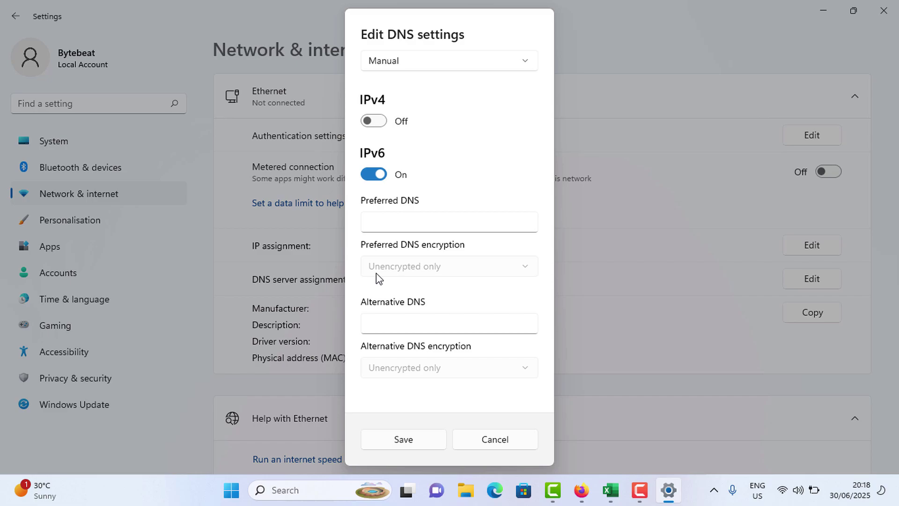
Step: Enter 1.1.1.1 as the Preferred DNS, replacing the earlier 8.8.8.8 and 8.8.4.4 entries
left_click(383, 221)
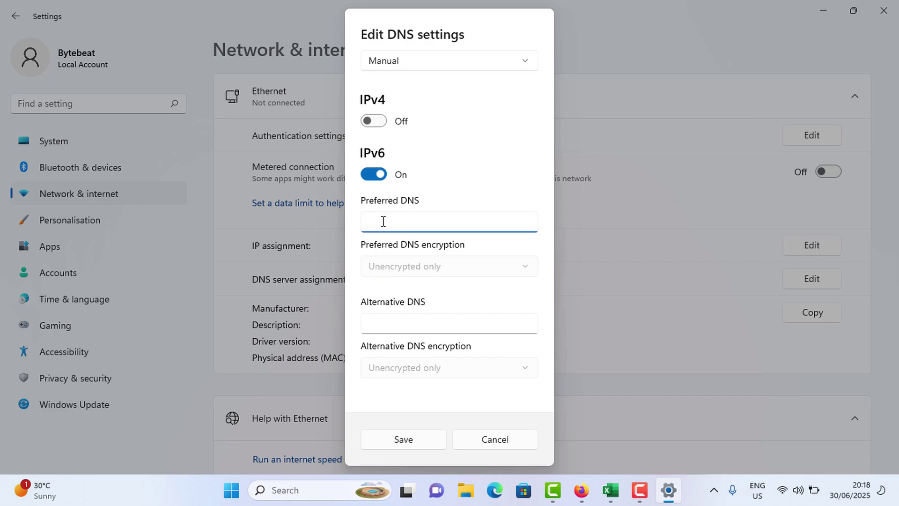
type("8.8.8.8")
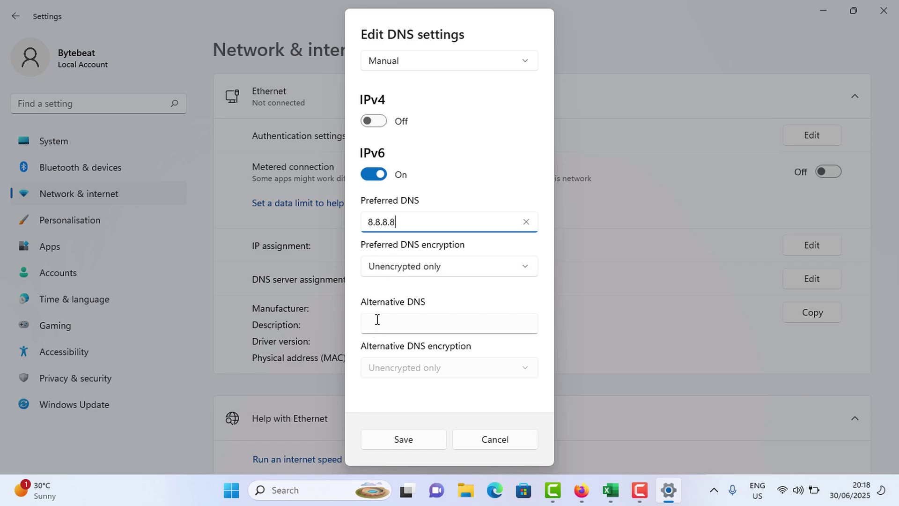
left_click_drag(416, 221, 344, 221)
type("8.8.")
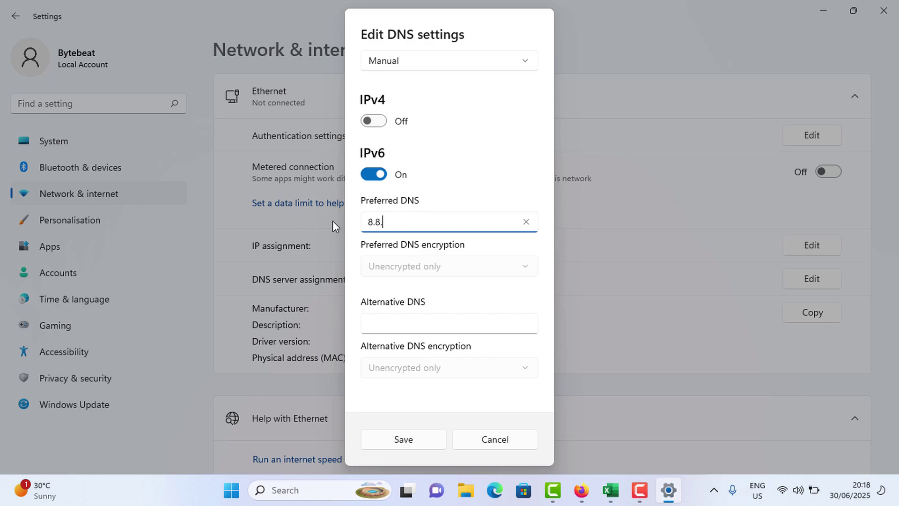
type("4.4")
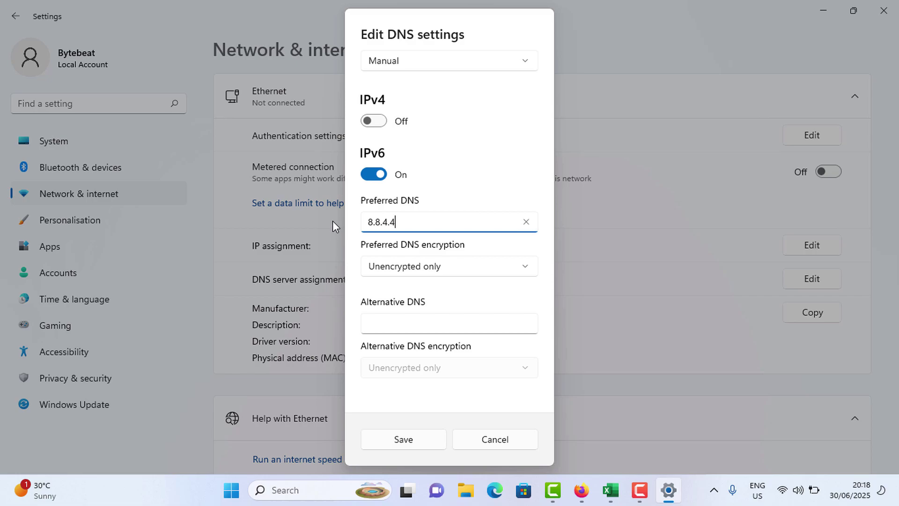
key("BackSpace")
key("BackSpace")
key("BackSpace")
key("BackSpace")
key("BackSpace")
key("BackSpace")
key("BackSpace")
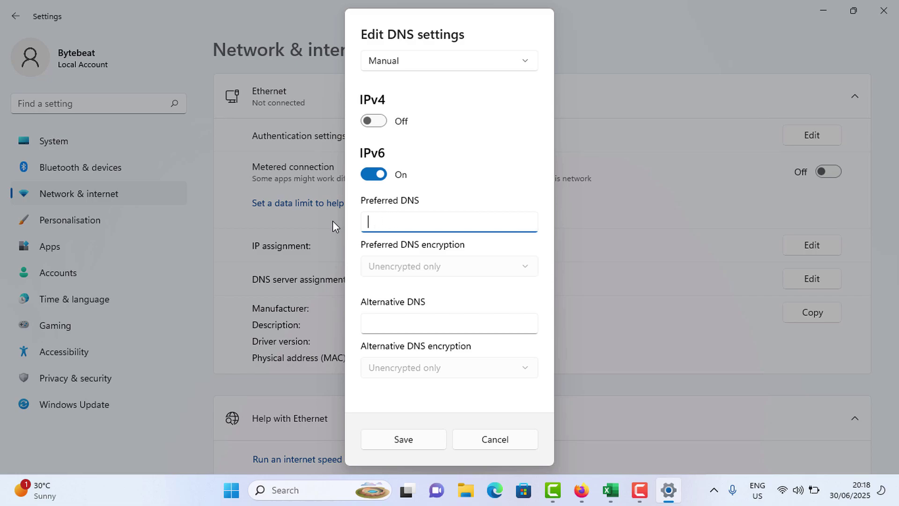
type("1.1.1..")
key("BackSpace")
type("1")
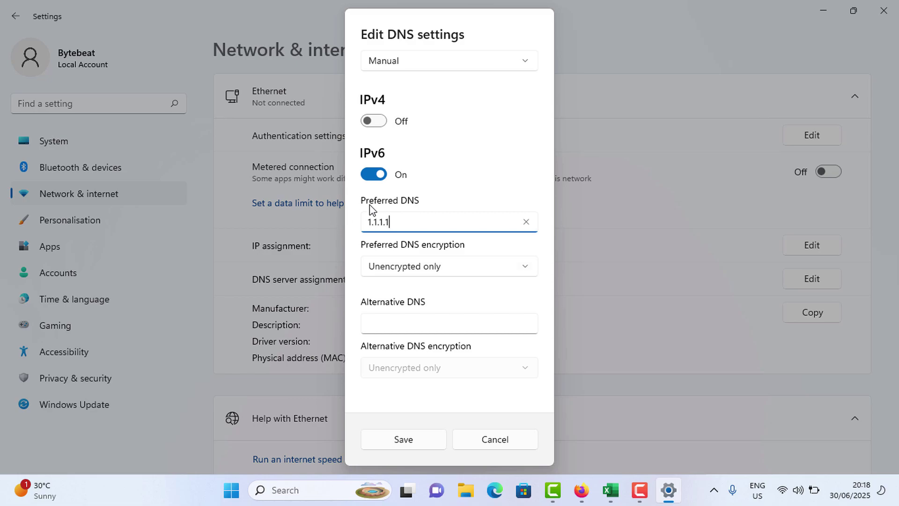